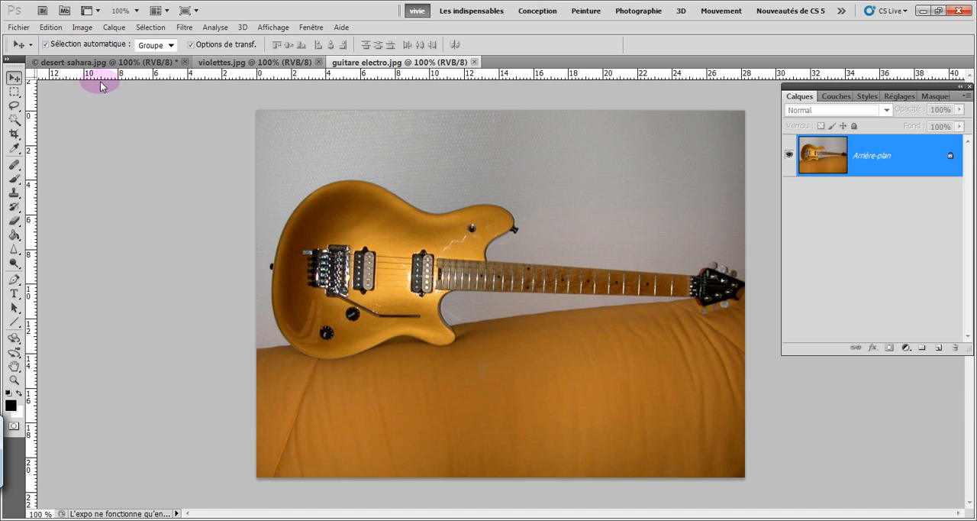
click(86, 29)
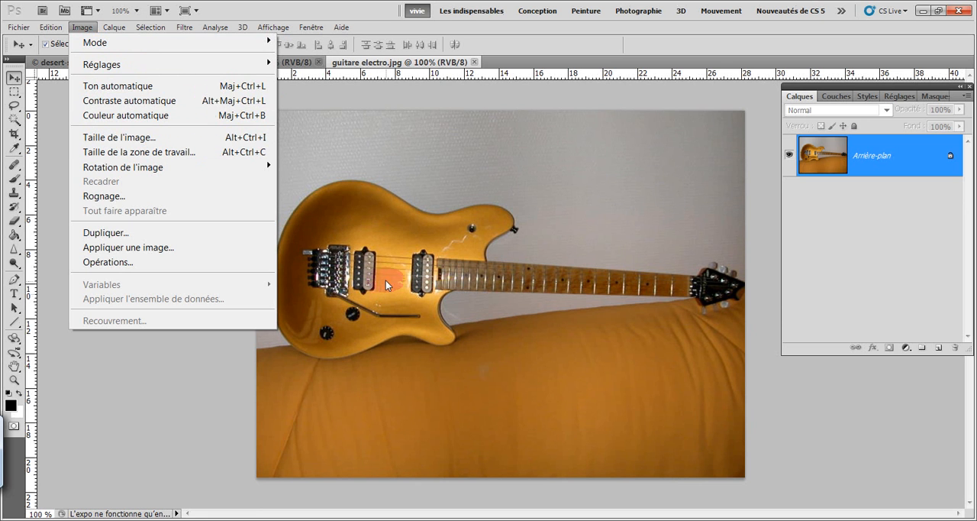
click(354, 140)
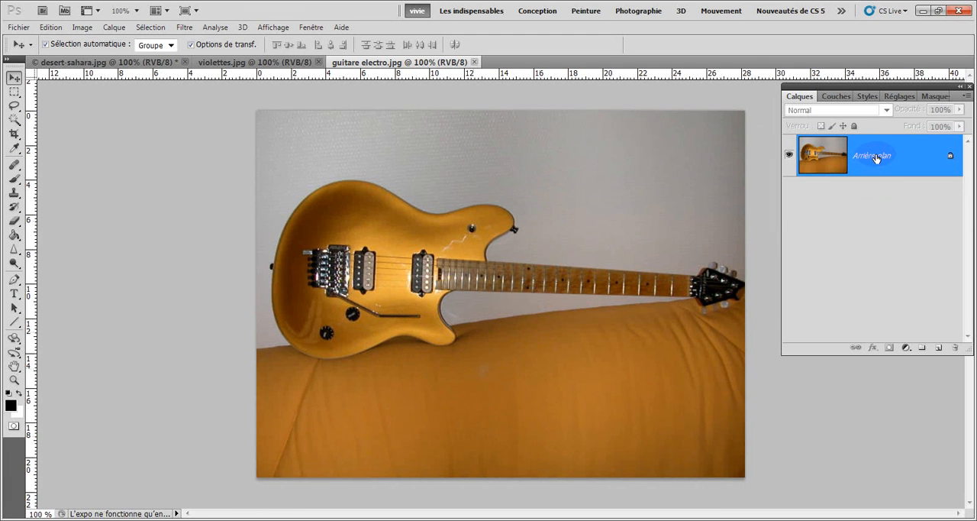
- Duplicate the guitar image's background layer, and apply Auto Tone to the copy, checking it against the original
drag(875, 161, 939, 348)
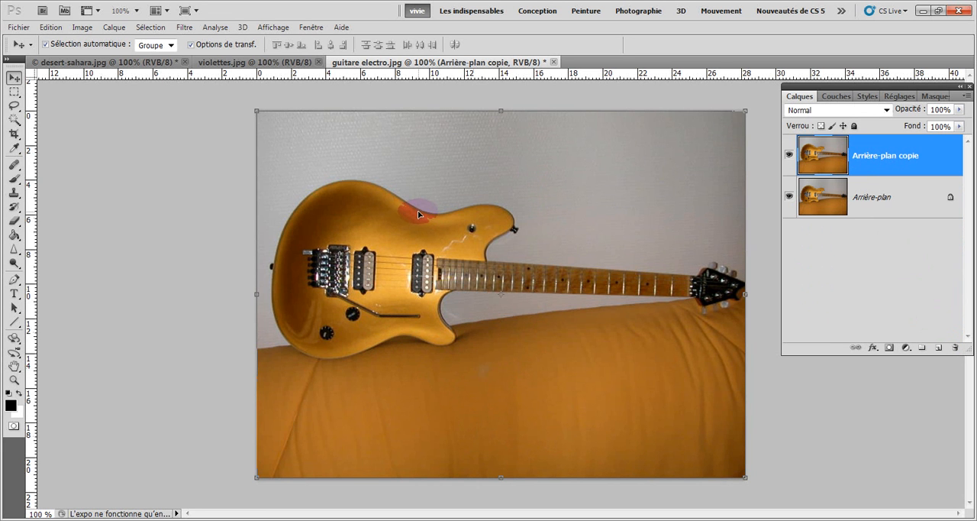
click(81, 27)
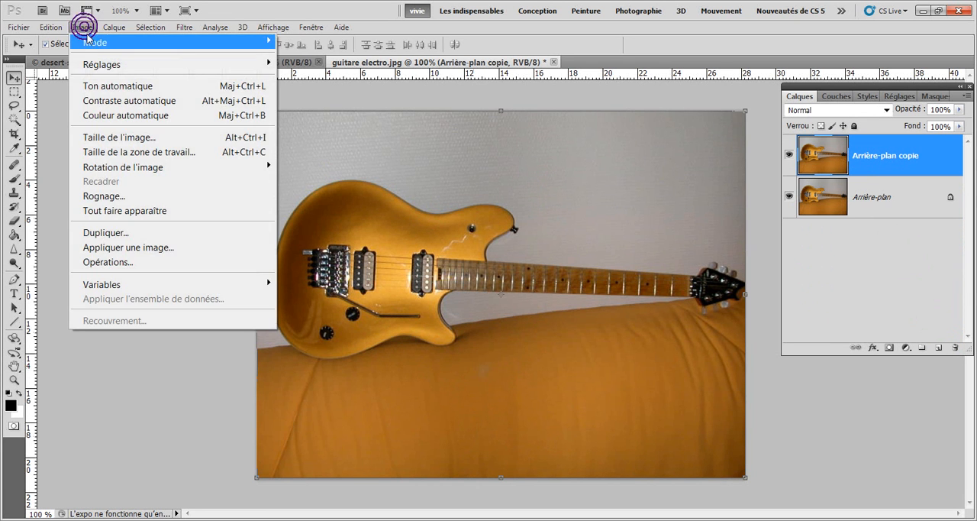
click(107, 87)
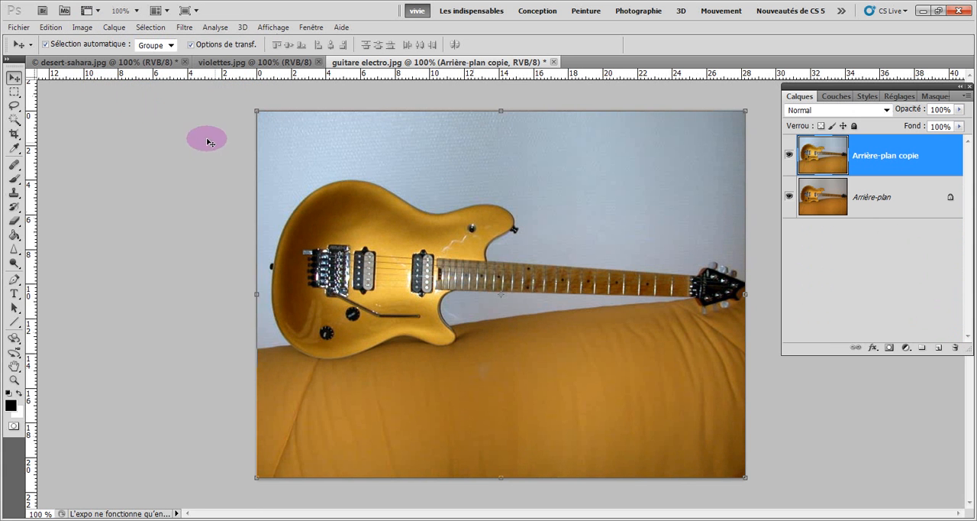
click(789, 156)
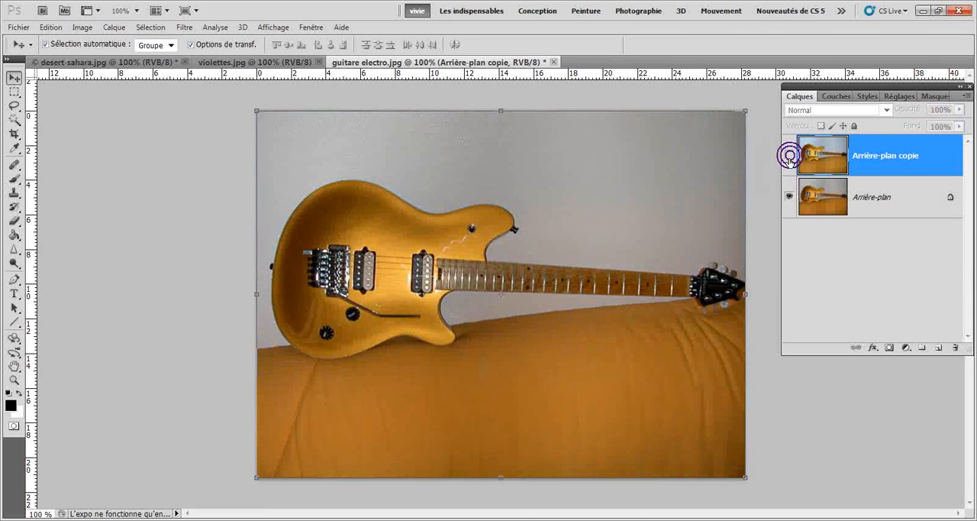
click(790, 156)
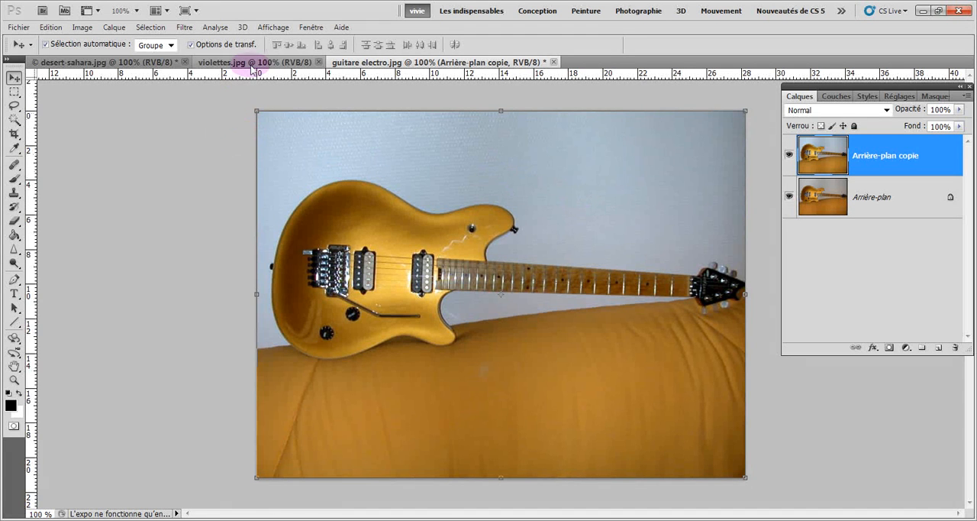
- In desert-sahara.jpg, duplicate the background layer and apply Auto Contrast to the copy, comparing it with the original
click(130, 62)
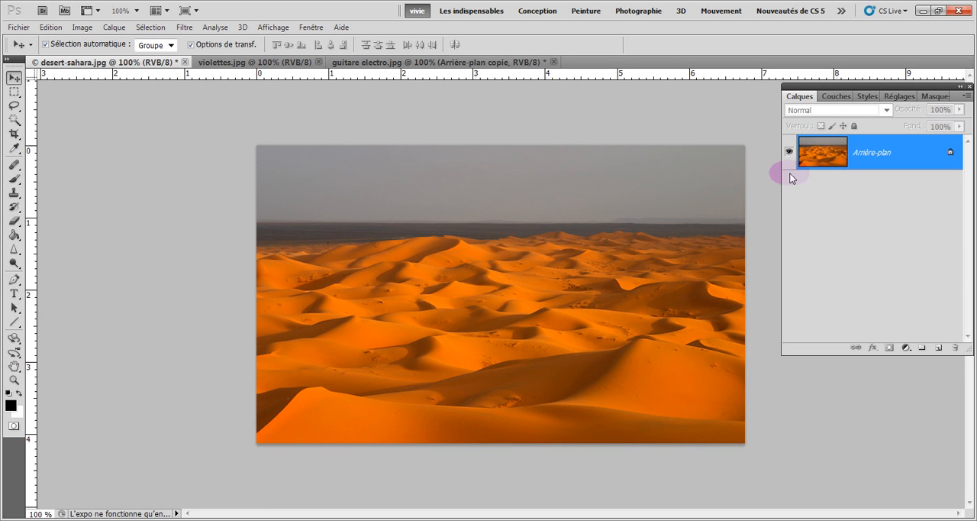
drag(870, 155, 940, 346)
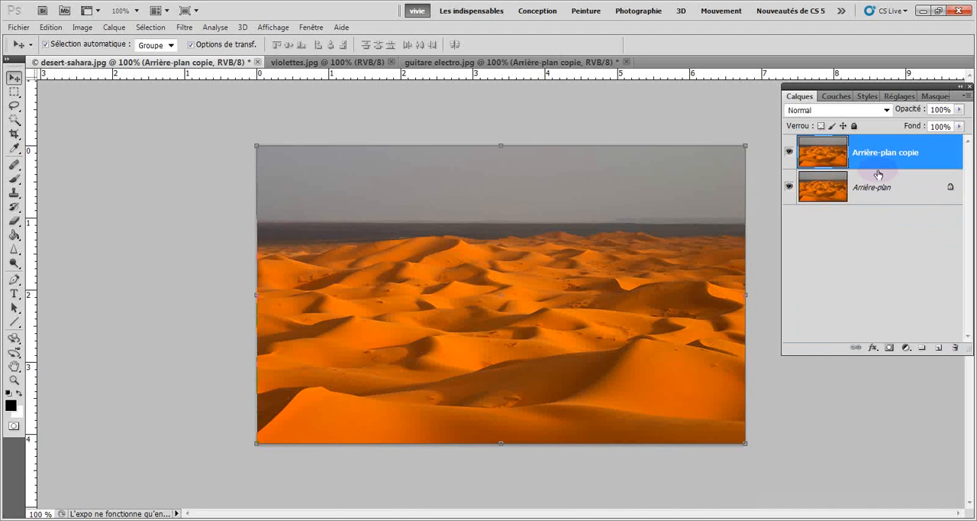
click(82, 28)
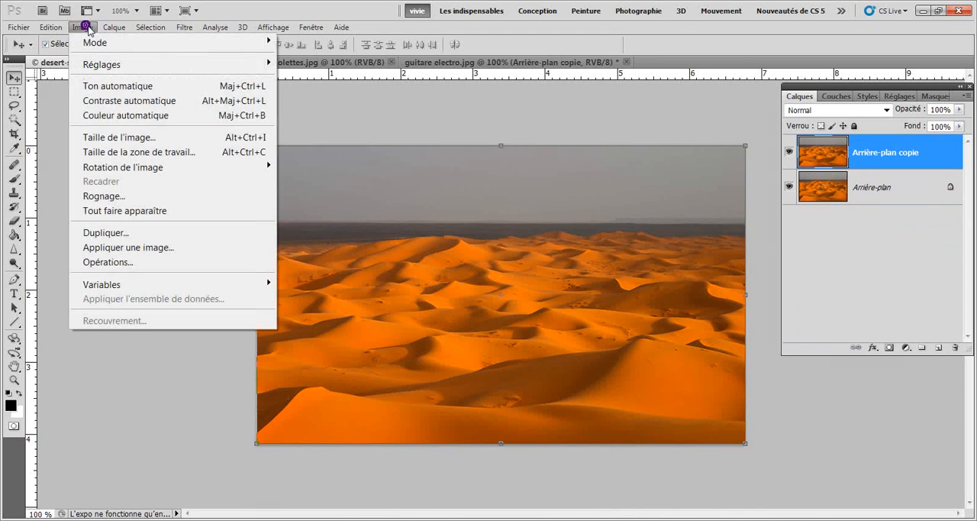
click(112, 103)
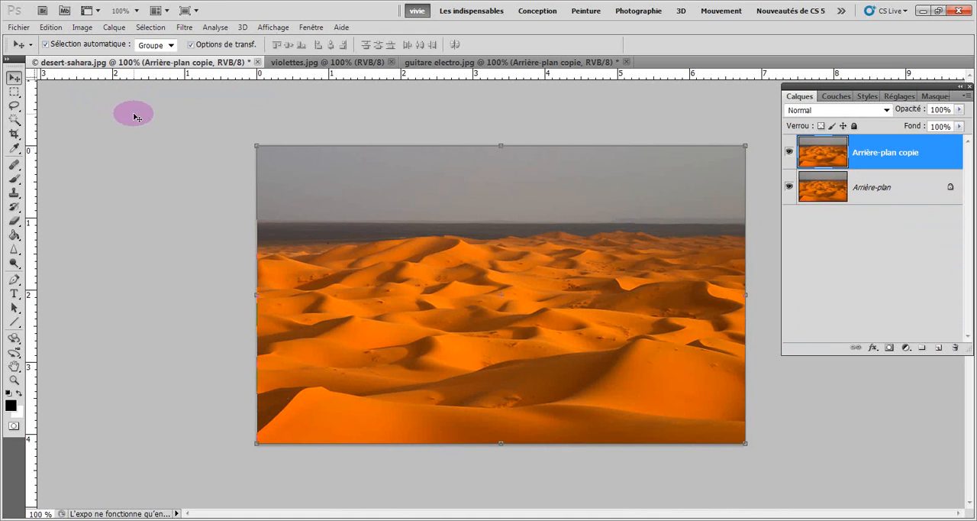
click(789, 153)
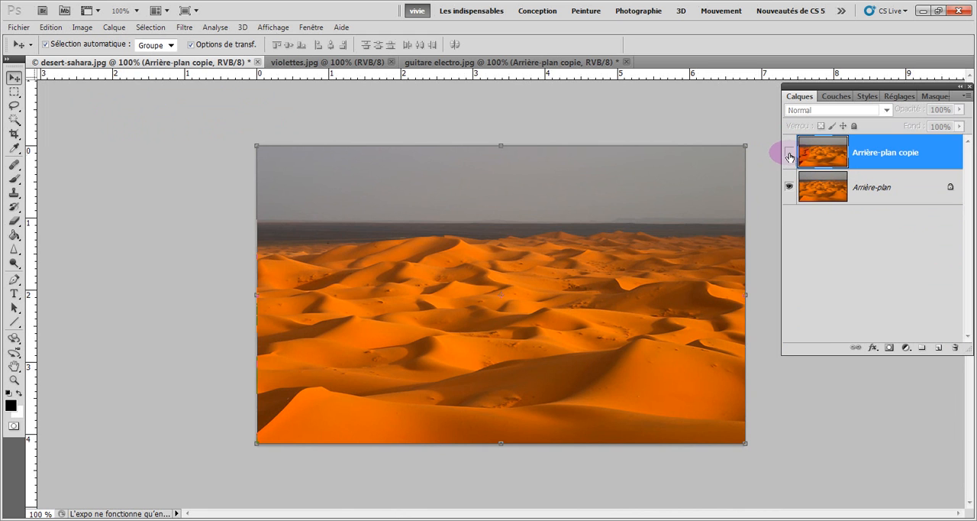
click(789, 153)
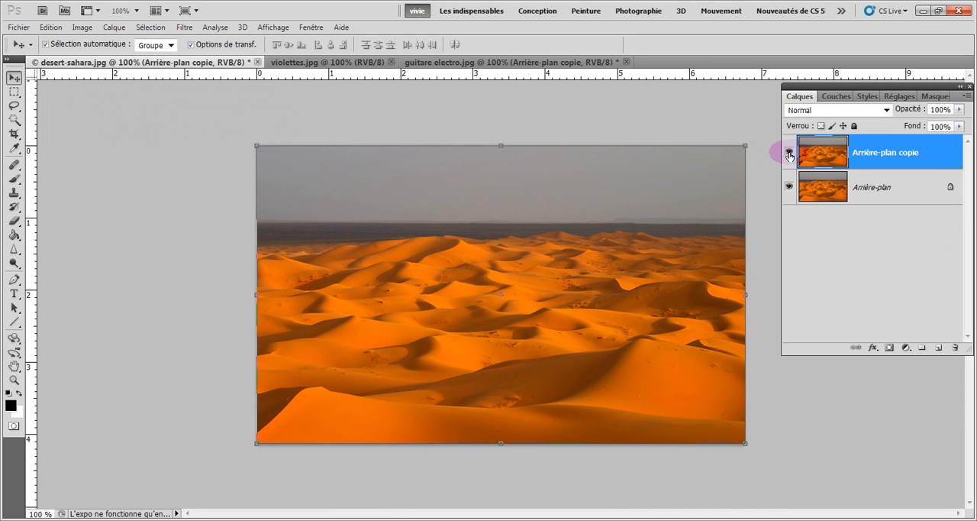
click(790, 156)
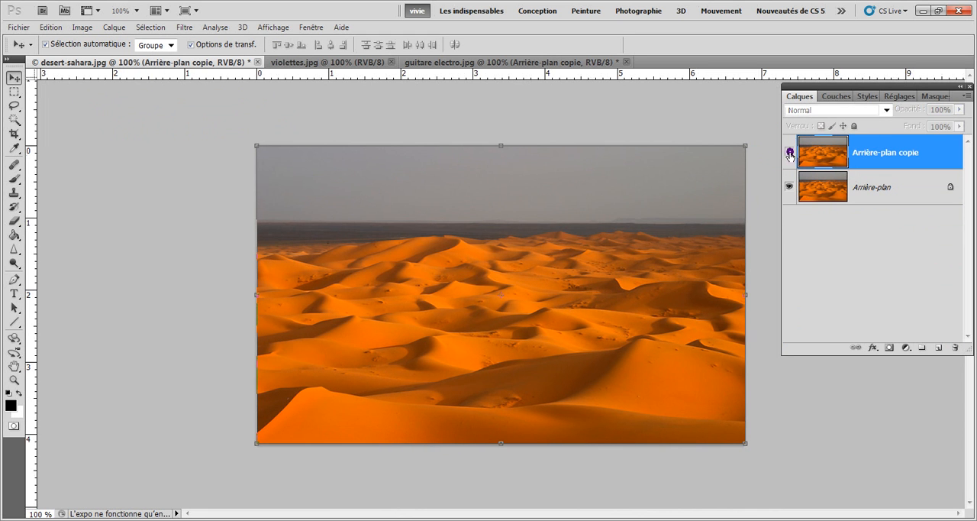
click(789, 155)
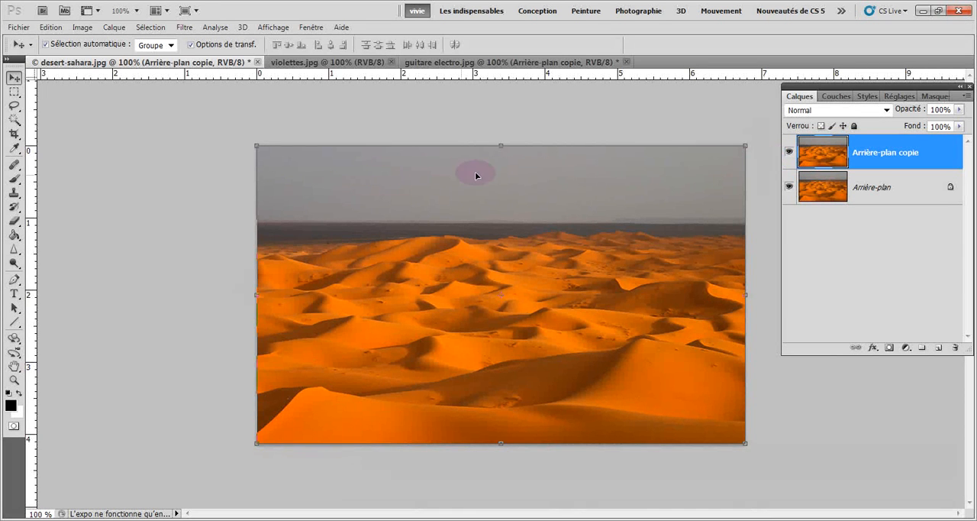
- In violettes.jpg, duplicate the background layer and apply Auto Color to the copy, comparing it with the original
click(287, 63)
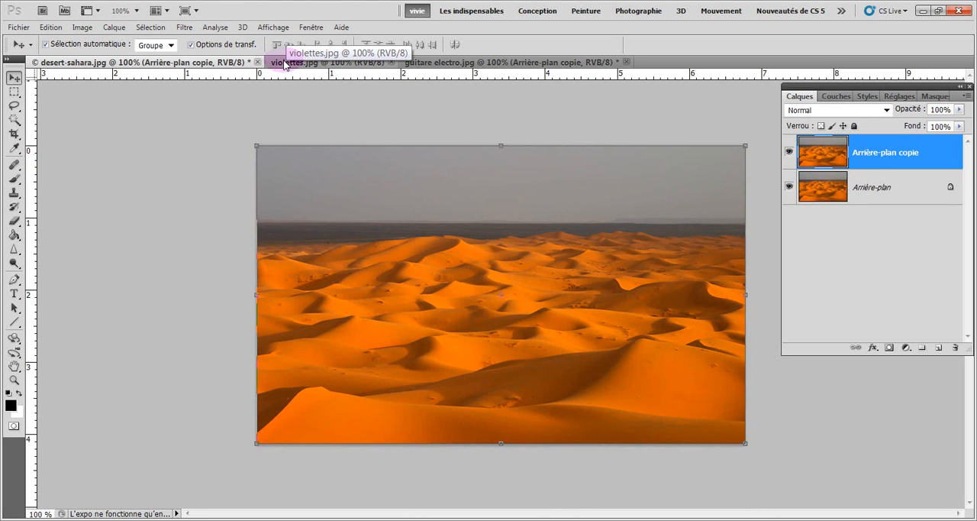
click(278, 62)
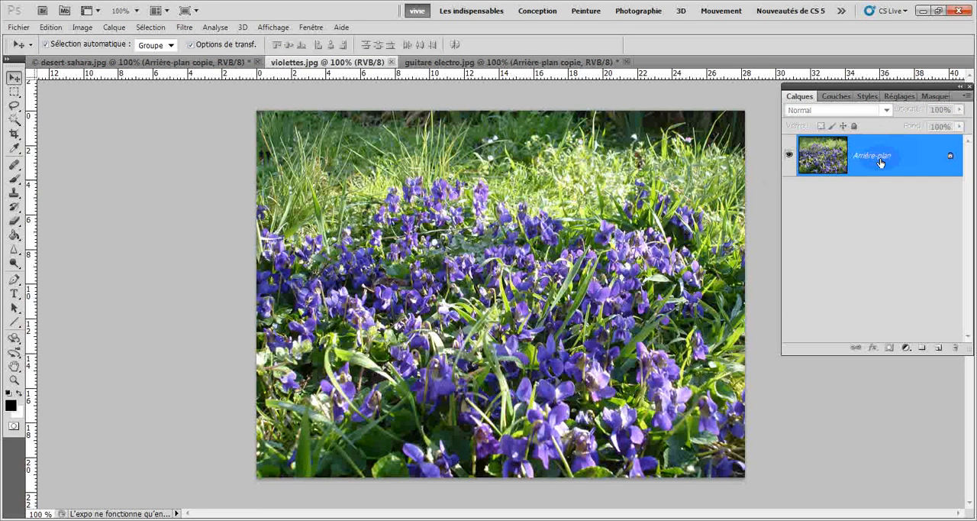
drag(878, 157, 939, 347)
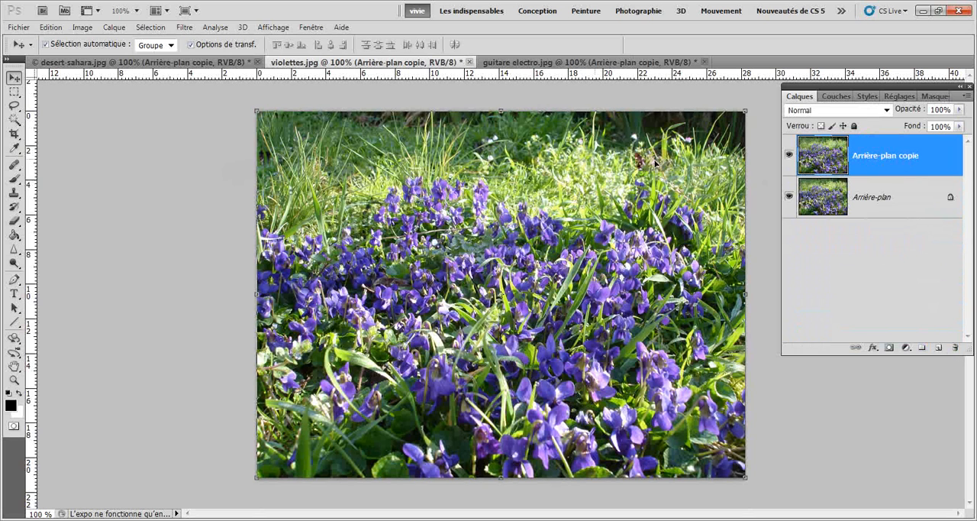
click(82, 28)
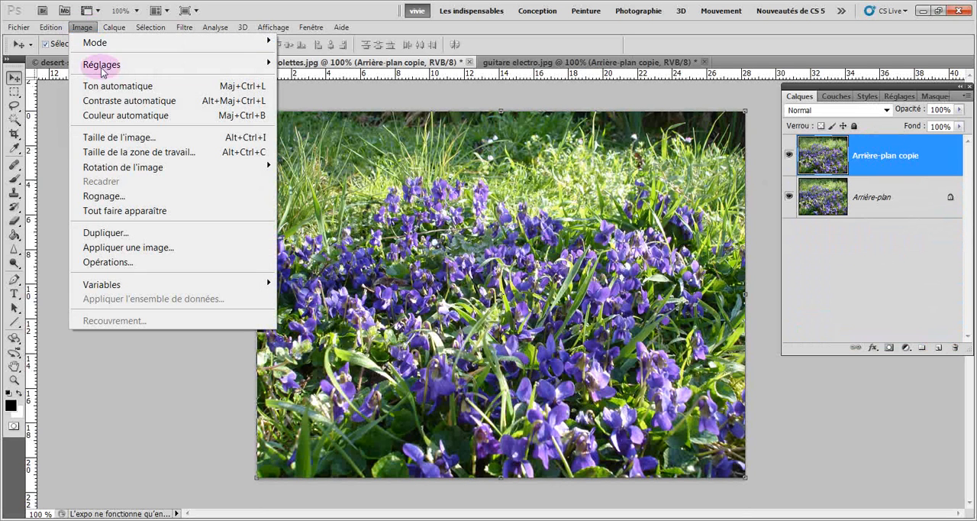
click(150, 120)
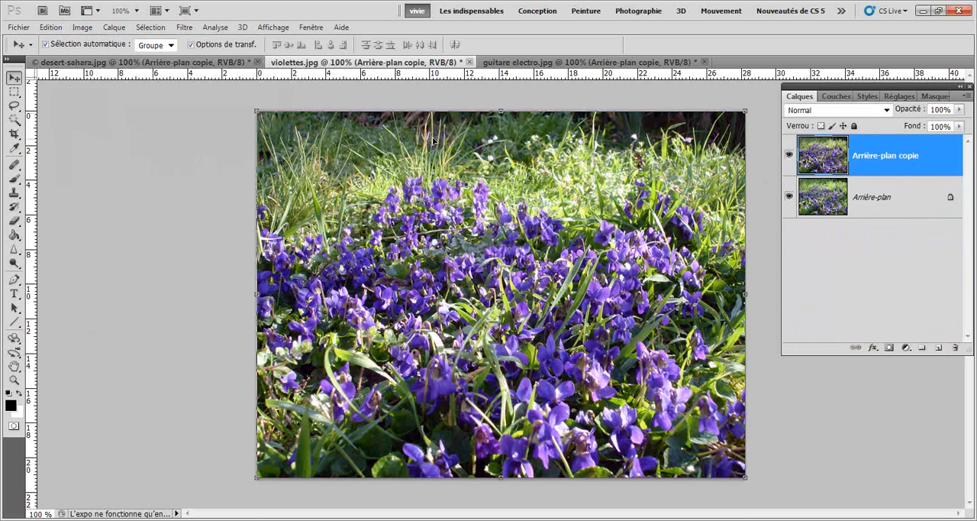
click(789, 157)
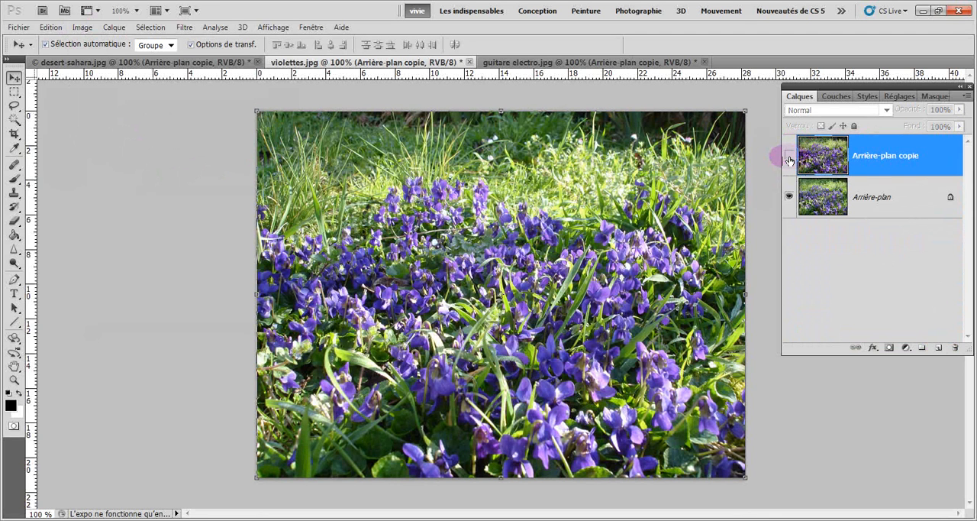
click(790, 157)
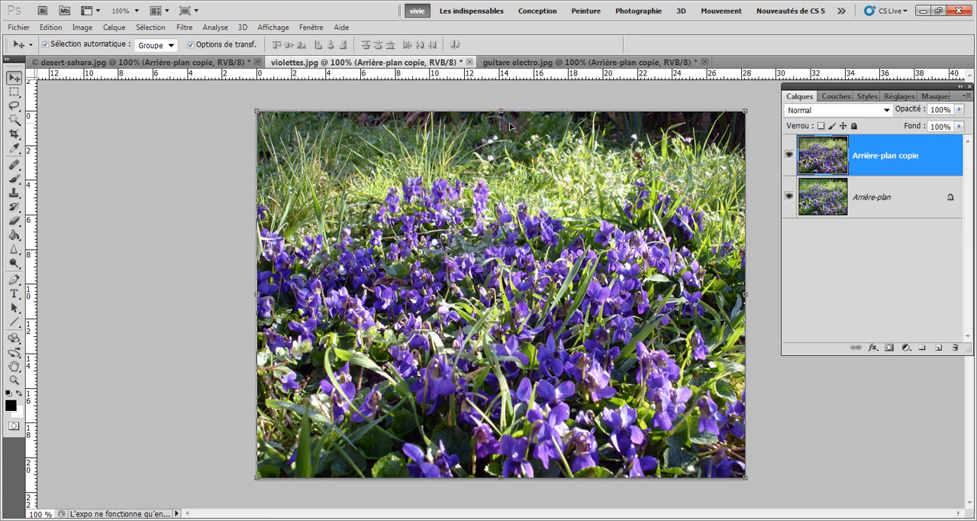
- Adjust the copied layer of desert-sahara.jpg with Brightness/Contrast, setting brightness to 15 and contrast to 1
click(163, 61)
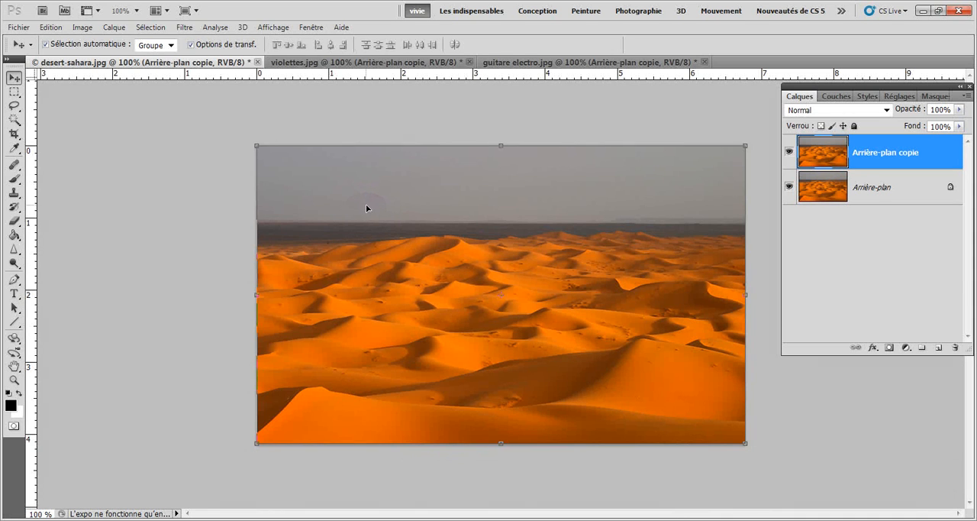
click(83, 28)
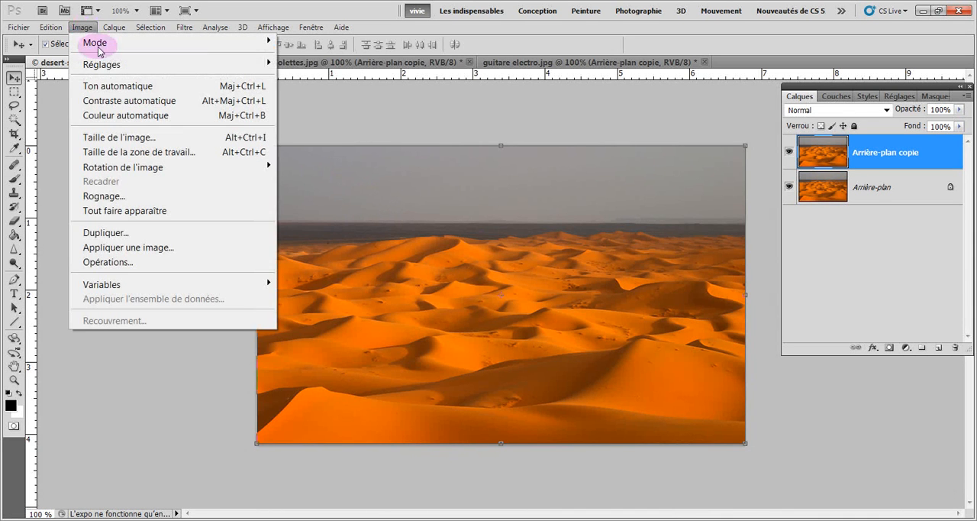
mouse_move(107, 64)
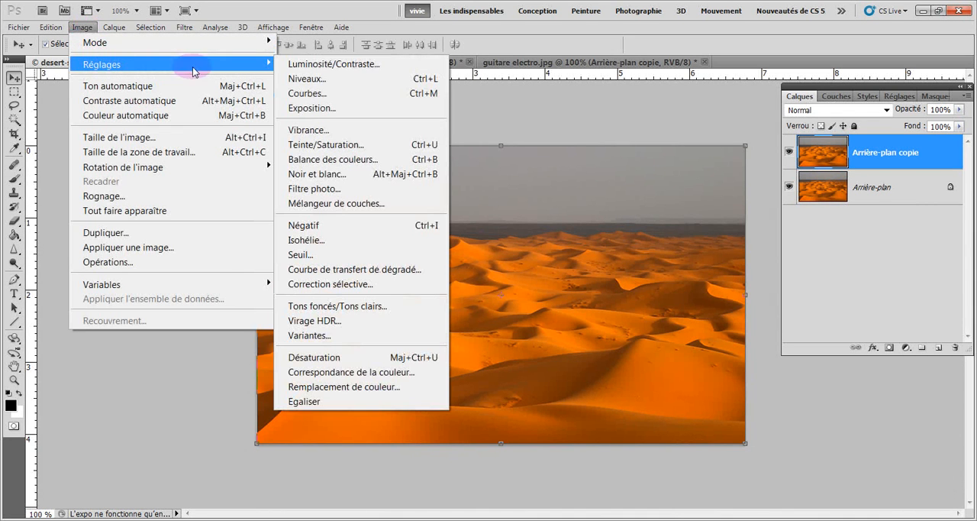
click(305, 66)
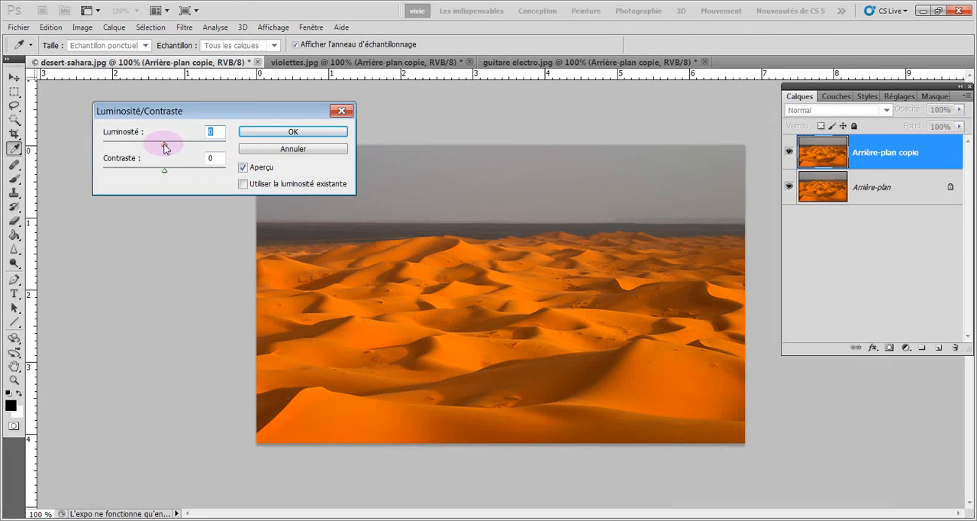
mouse_move(166, 146)
mouse_down()
mouse_move(216, 152)
mouse_move(145, 148)
mouse_move(171, 153)
mouse_up()
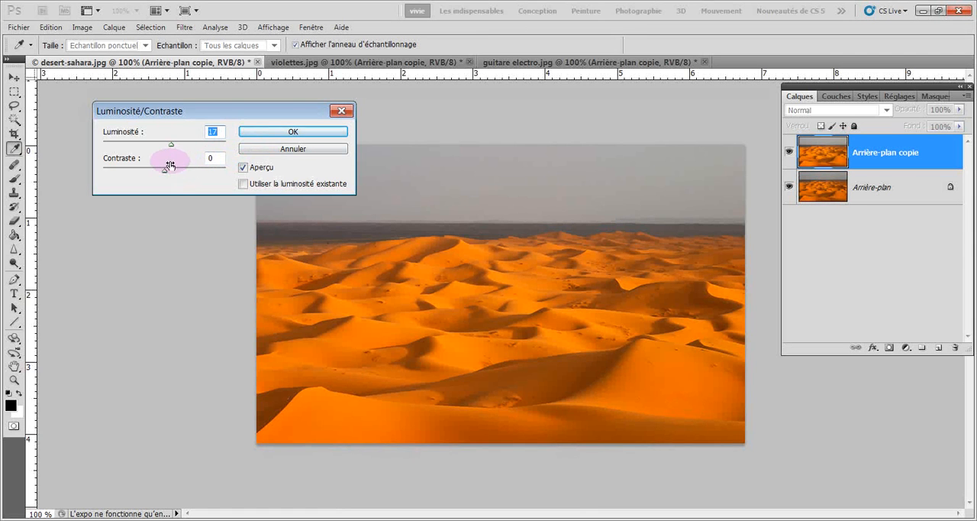
mouse_move(166, 174)
mouse_down()
mouse_move(218, 175)
mouse_move(183, 180)
mouse_up()
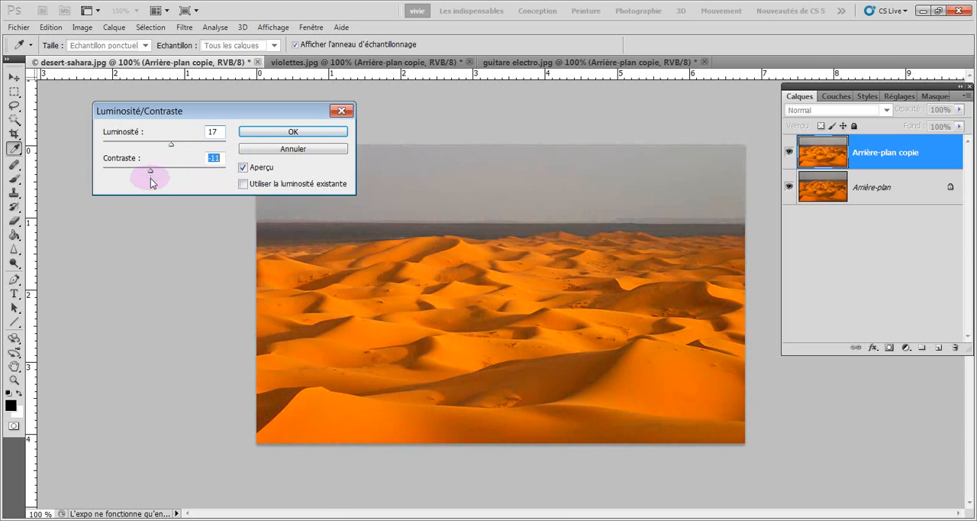
drag(116, 180, 165, 178)
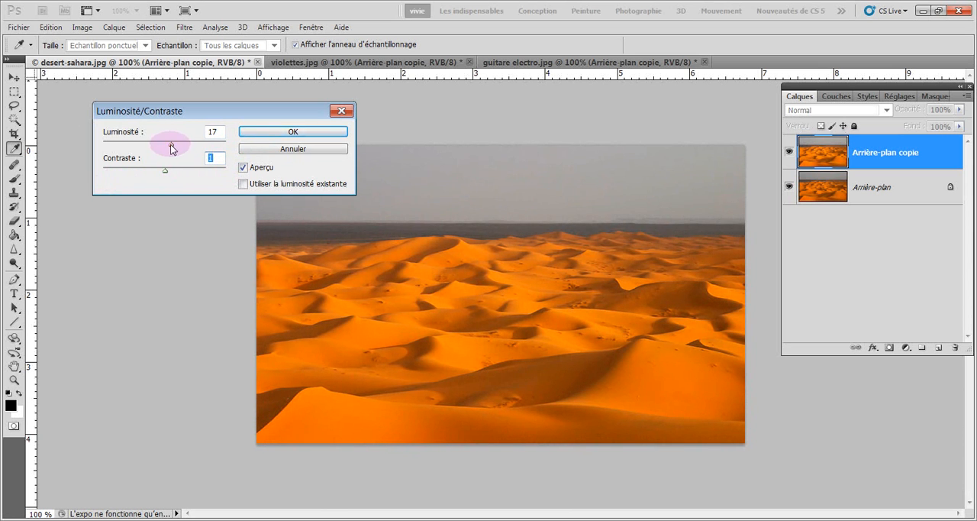
drag(170, 144, 170, 150)
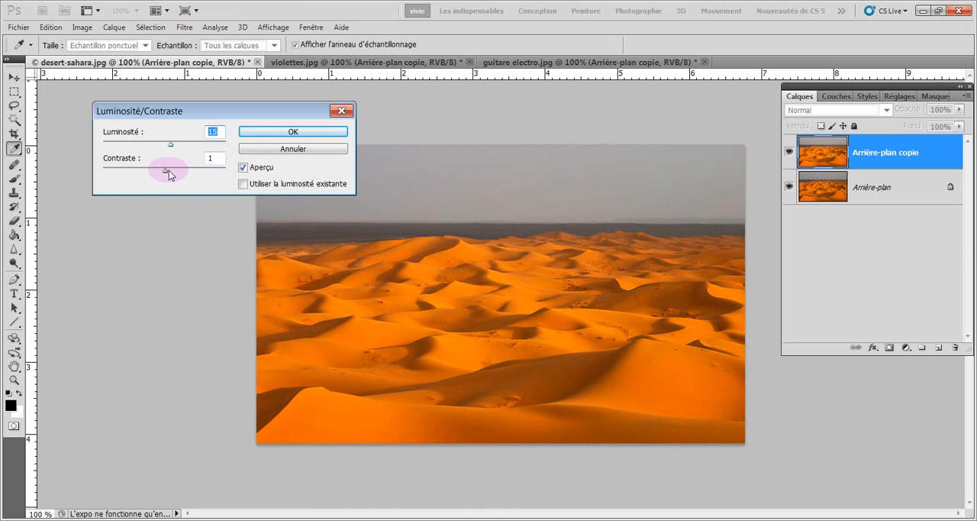
click(252, 132)
key(v)
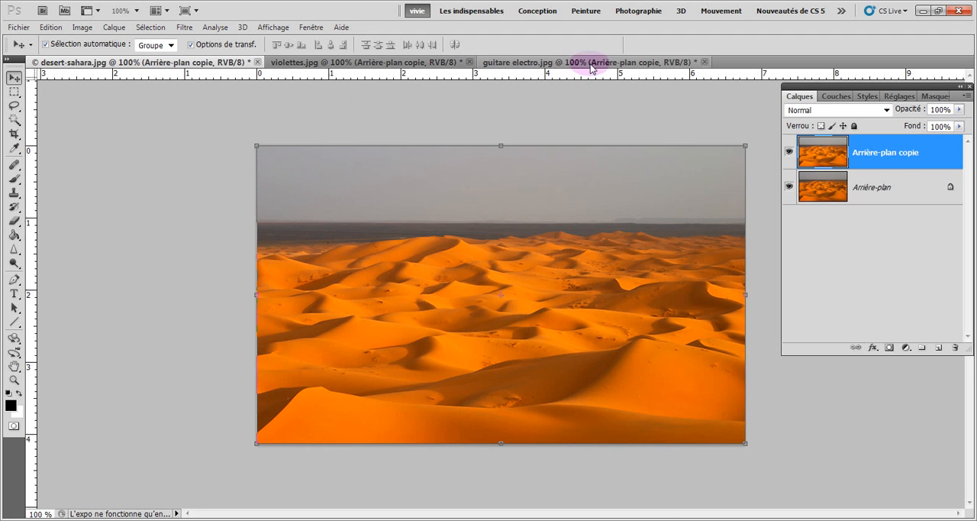
- Try Auto Color on the copied layer of guitare electro.jpg and compare it with the original
click(564, 62)
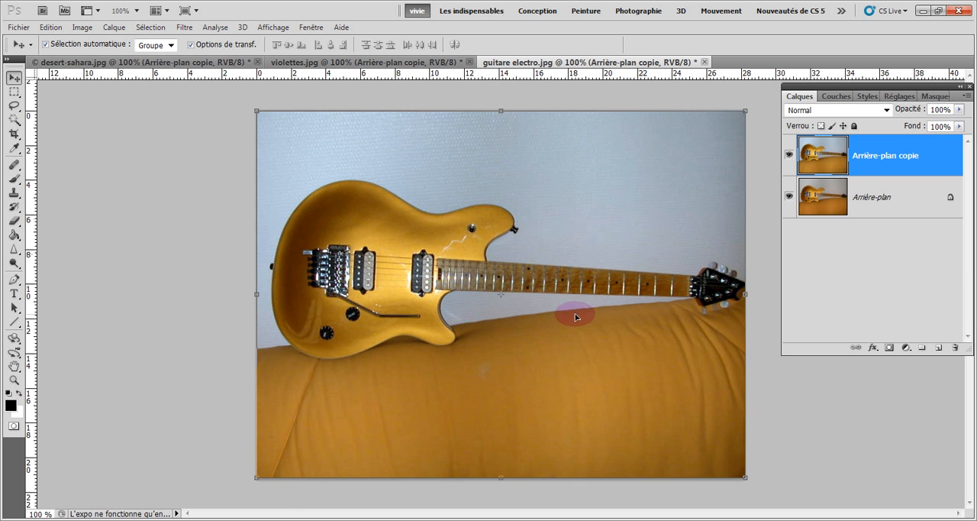
click(84, 28)
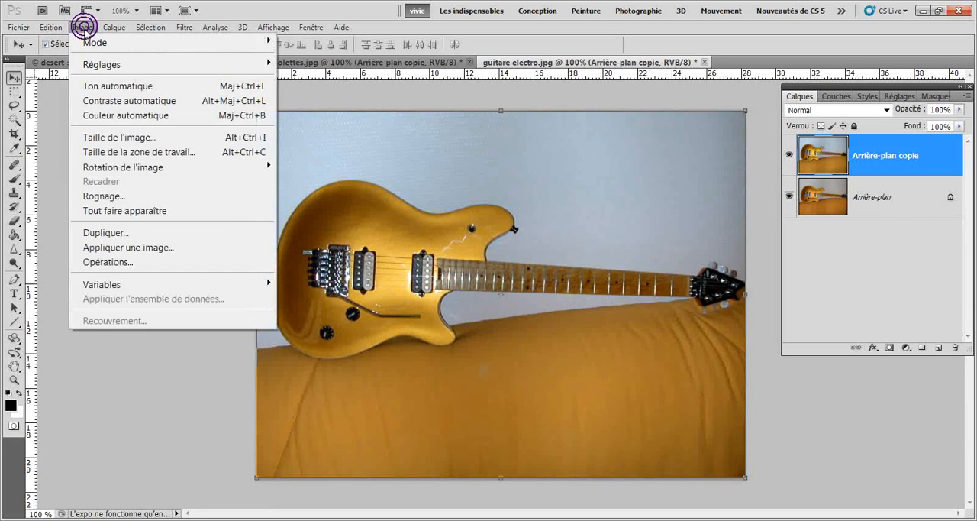
click(135, 117)
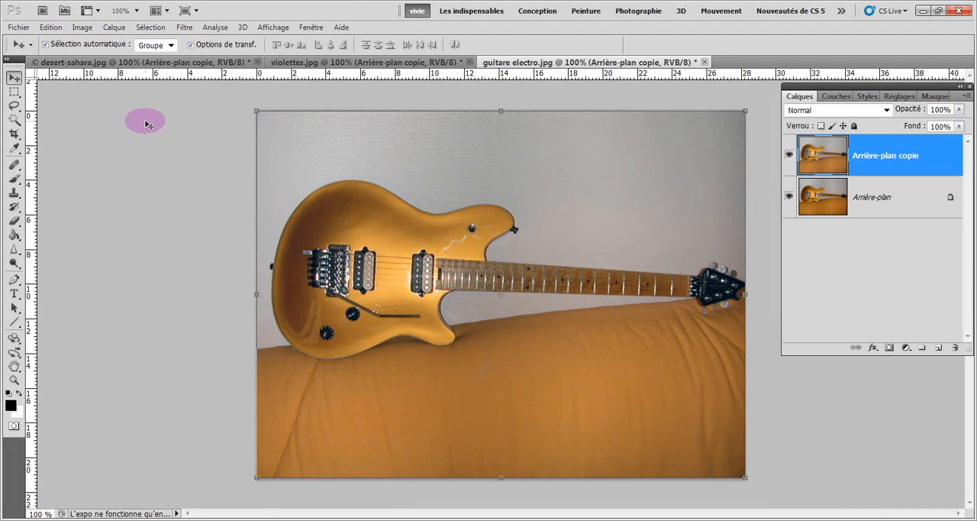
click(790, 157)
click(789, 160)
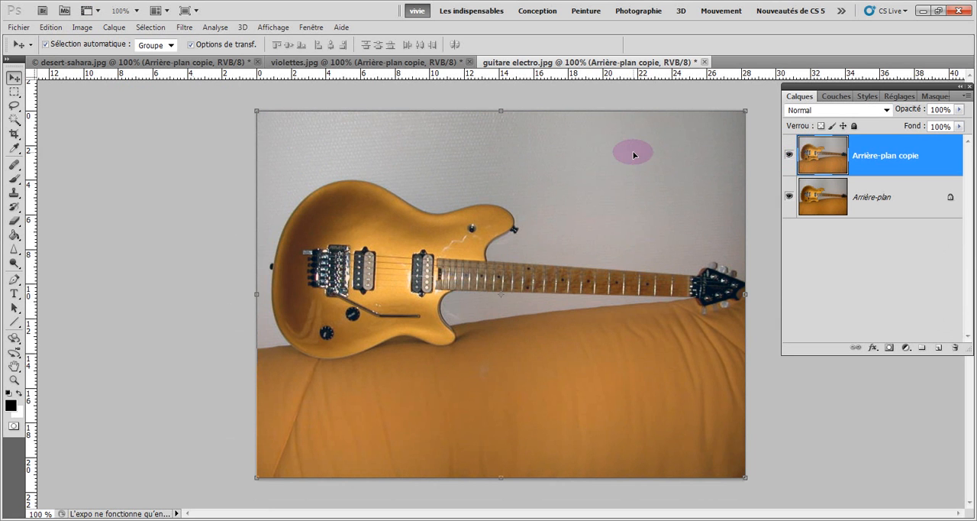
- Undo the Auto Color correction on the guitar copy and compare the auto-toned layer with the original
click(57, 28)
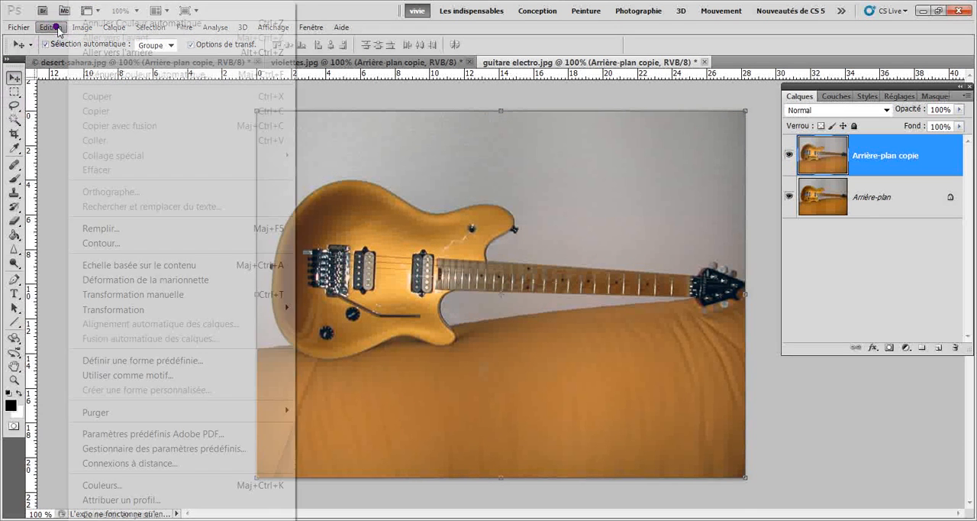
click(88, 25)
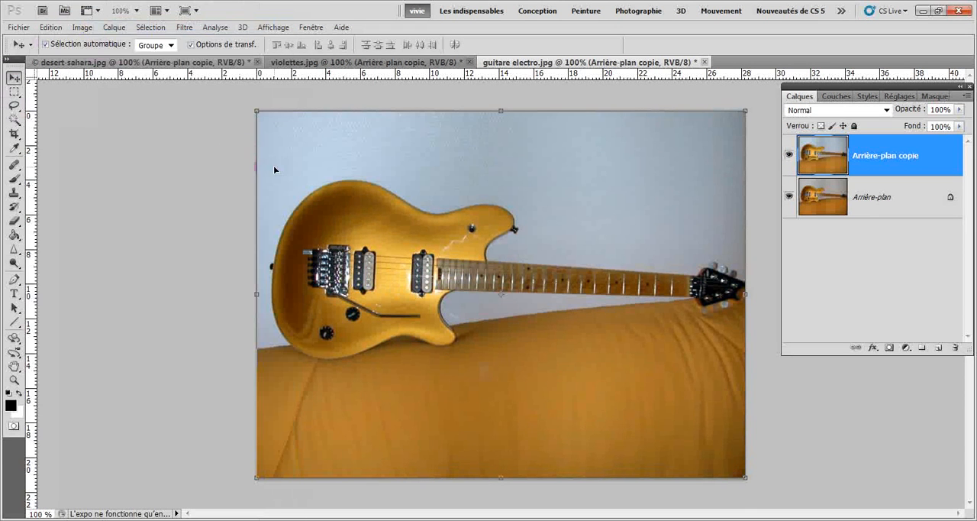
click(790, 155)
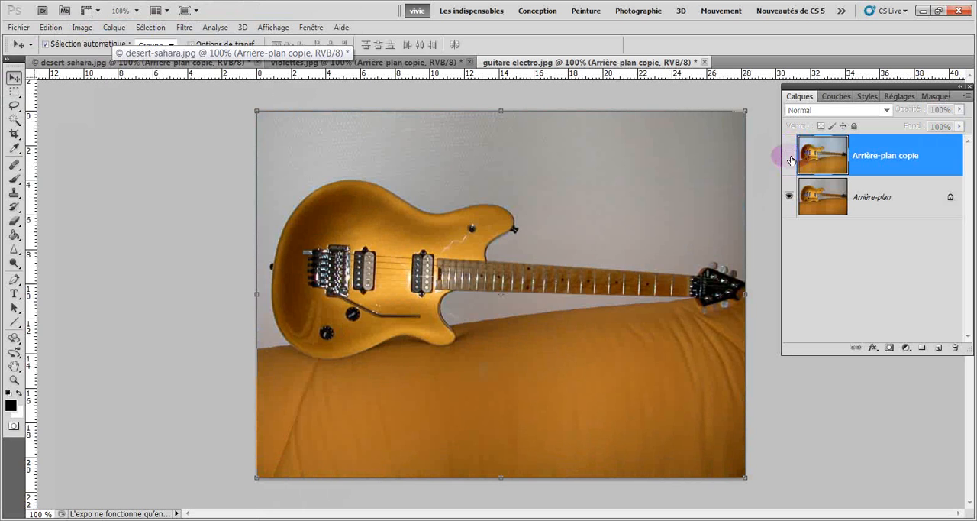
click(790, 155)
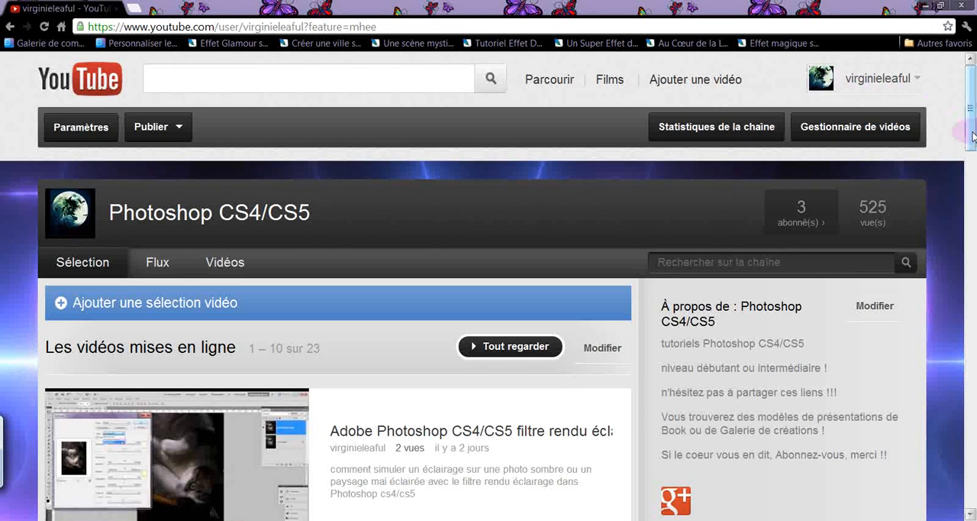
- Look over the Photoshop CS4/CS5 channel page on YouTube, and return to the guitar image in Photoshop
drag(968, 146, 968, 84)
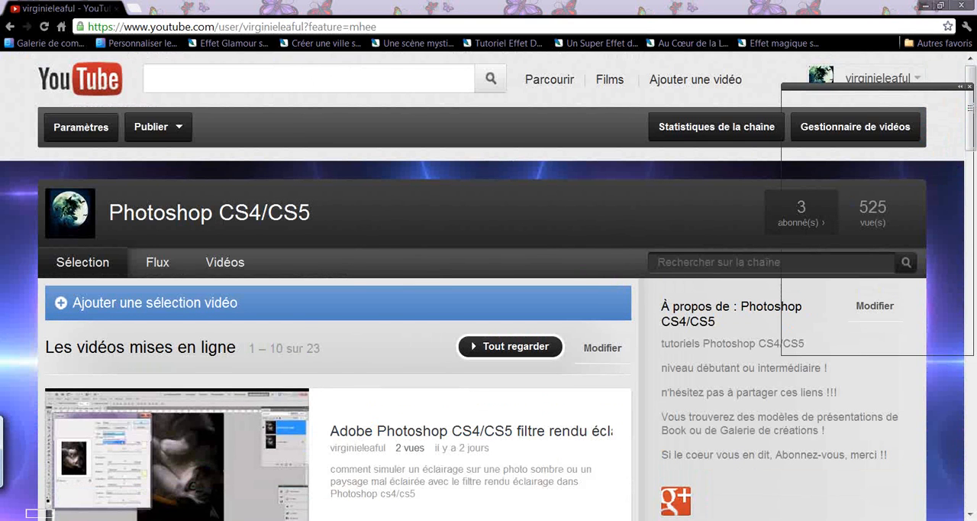
click(153, 519)
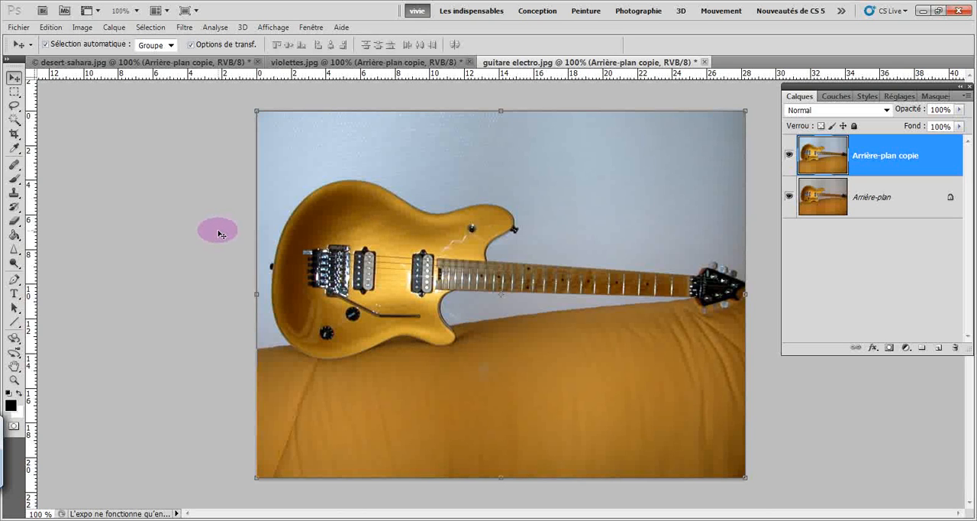